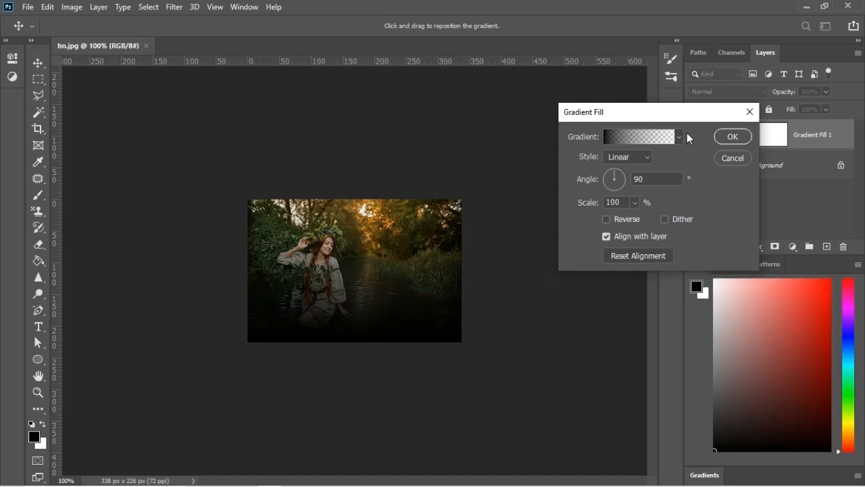
Step: Start a new gradient preset for the gradient fill and make it a Noise gradient with 100% roughness
{"action": "left_click", "coordinate": [679, 137]}
{"action": "left_click", "coordinate": [711, 159]}
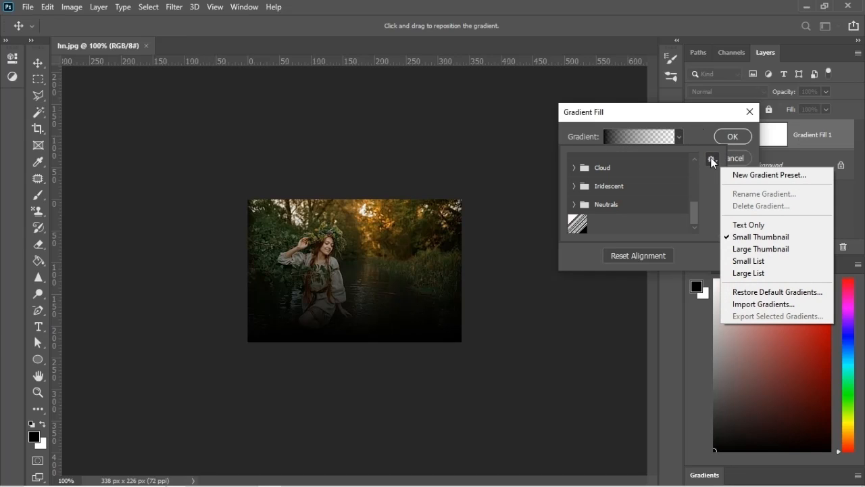
{"action": "left_click", "coordinate": [742, 174]}
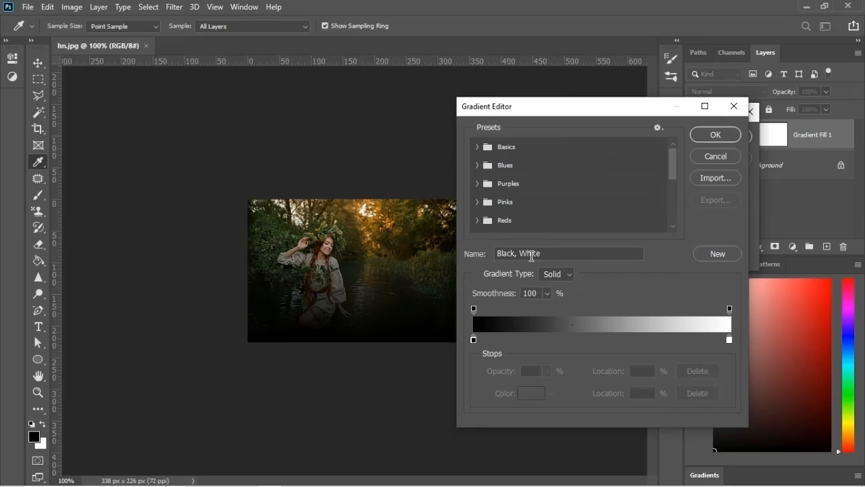
{"action": "left_click", "coordinate": [569, 277]}
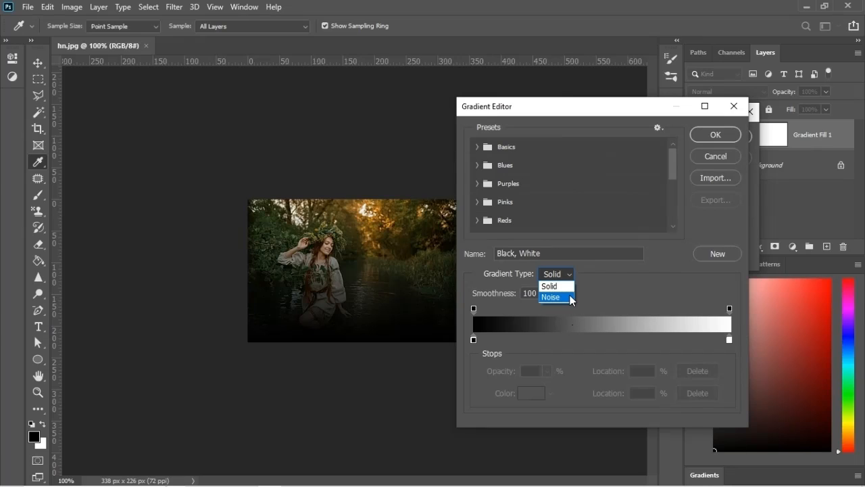
{"action": "left_click", "coordinate": [569, 296]}
{"action": "left_click", "coordinate": [551, 293]}
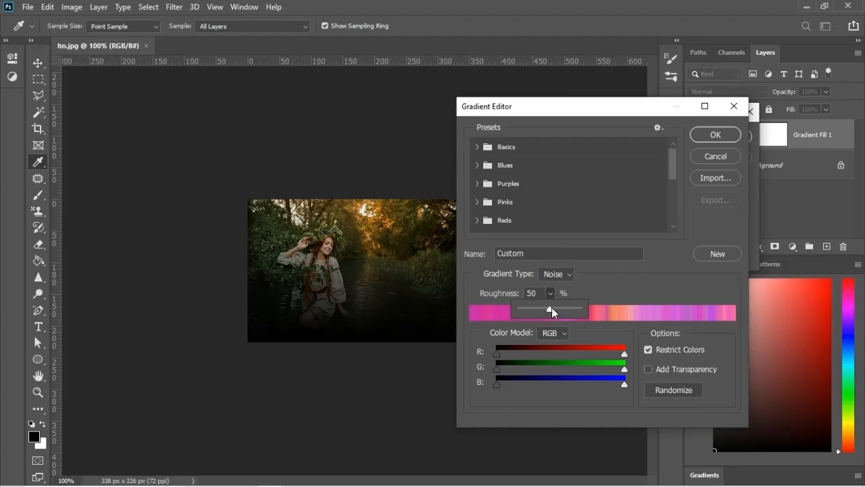
{"action": "left_click_drag", "start_coordinate": [551, 307], "coordinate": [585, 310]}
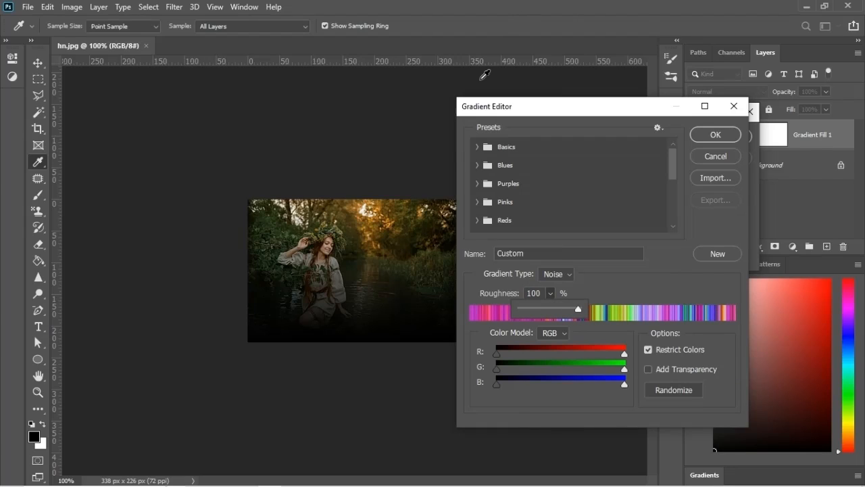
Step: Add transparency to the noise gradient, turn off Restrict Colors, and use the HSB color model
{"action": "left_click", "coordinate": [649, 368]}
{"action": "left_click", "coordinate": [649, 350]}
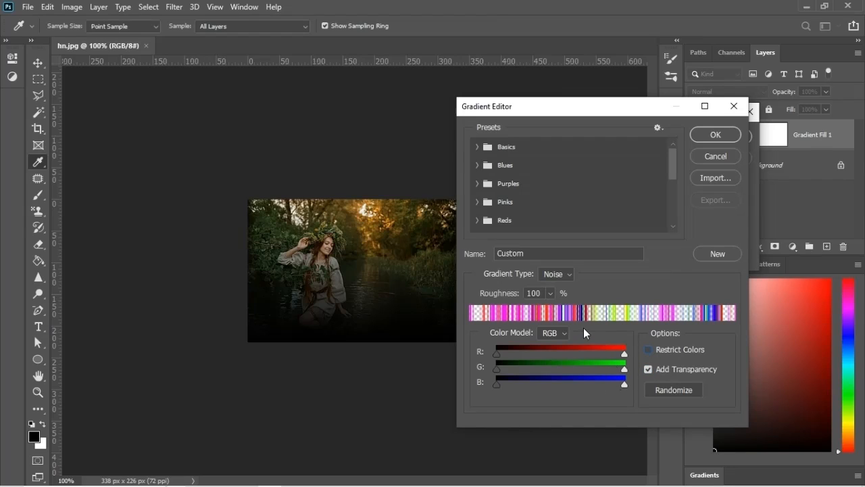
{"action": "left_click", "coordinate": [567, 332]}
{"action": "left_click", "coordinate": [563, 354]}
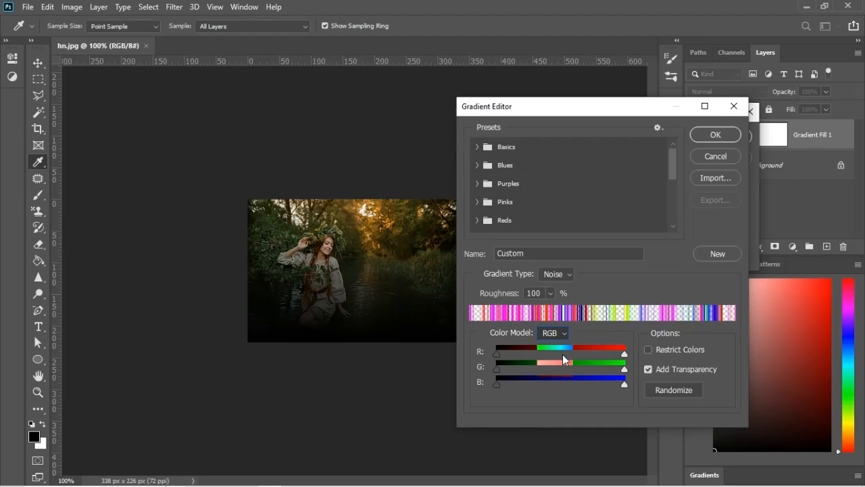
Step: Reduce the noise gradient's maximum saturation to the minimum and lower its maximum brightness slightly
{"action": "mouse_move", "coordinate": [623, 368]}
{"action": "left_mouse_down"}
{"action": "mouse_move", "coordinate": [512, 370]}
{"action": "mouse_move", "coordinate": [637, 371]}
{"action": "left_mouse_up"}
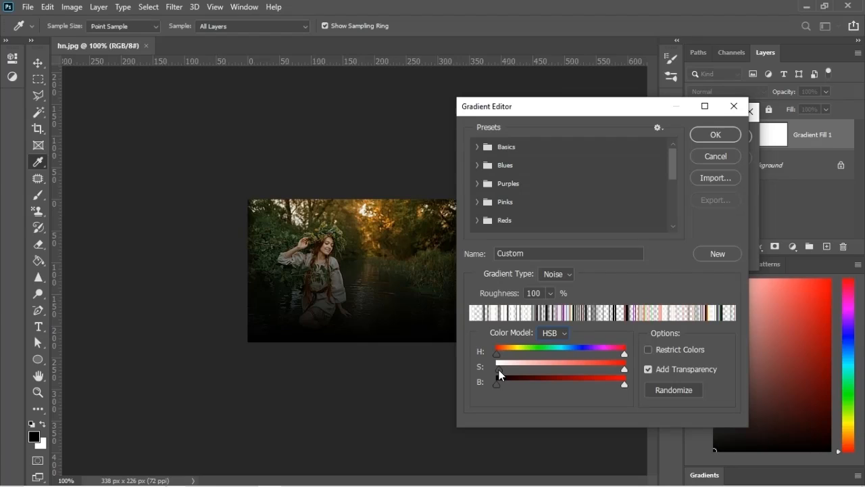
{"action": "left_click_drag", "start_coordinate": [622, 369], "coordinate": [491, 358]}
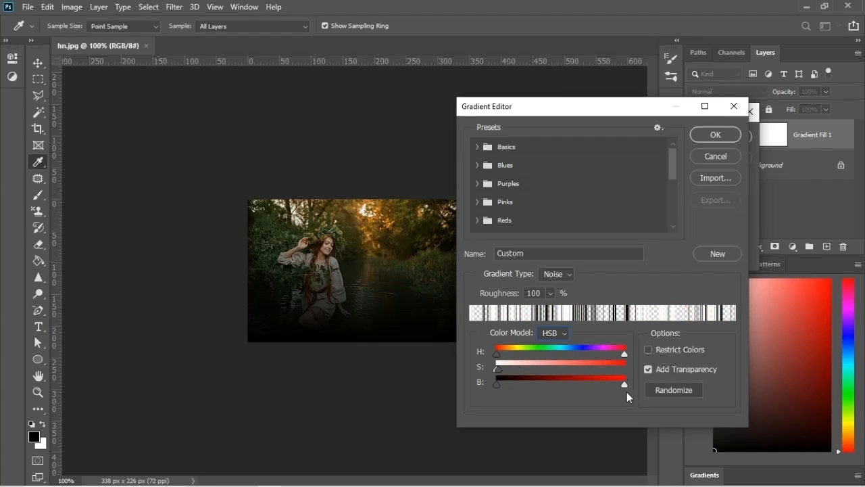
{"action": "mouse_move", "coordinate": [625, 384]}
{"action": "left_mouse_down"}
{"action": "mouse_move", "coordinate": [573, 384]}
{"action": "mouse_move", "coordinate": [618, 383]}
{"action": "left_mouse_up"}
Step: Randomize the noise gradient several times to get a different black-and-white stripe pattern
{"action": "left_click", "coordinate": [667, 389]}
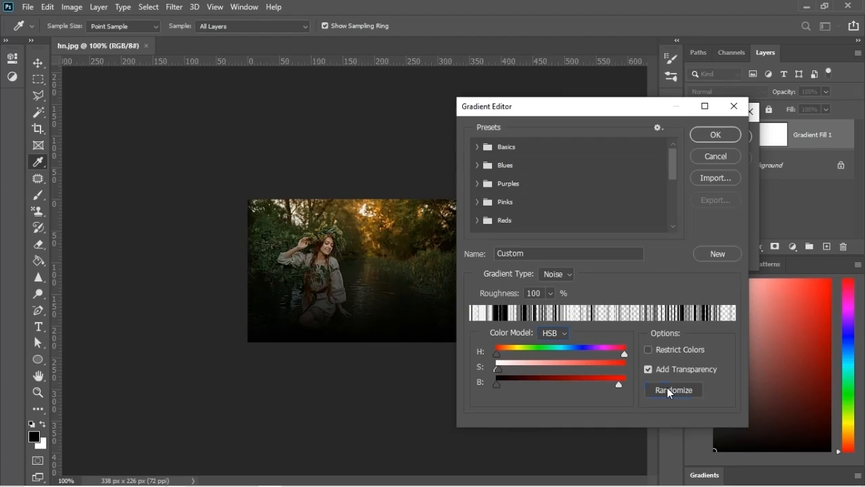
{"action": "left_click", "coordinate": [667, 389]}
{"action": "left_click", "coordinate": [667, 389]}
{"action": "left_click", "coordinate": [667, 390]}
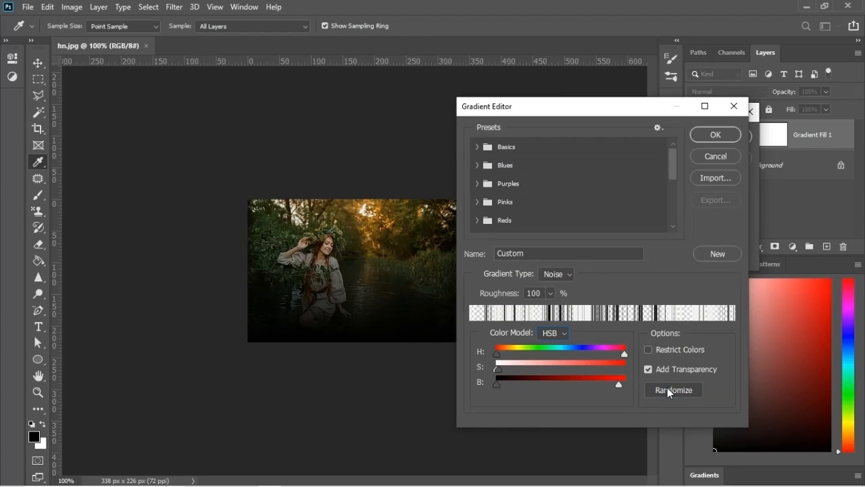
Step: Name the noise gradient "Rays", save it as a new preset, and accept the gradient editor
{"action": "double_click", "coordinate": [511, 253]}
{"action": "type", "text": "Rays"}
{"action": "left_click", "coordinate": [724, 253]}
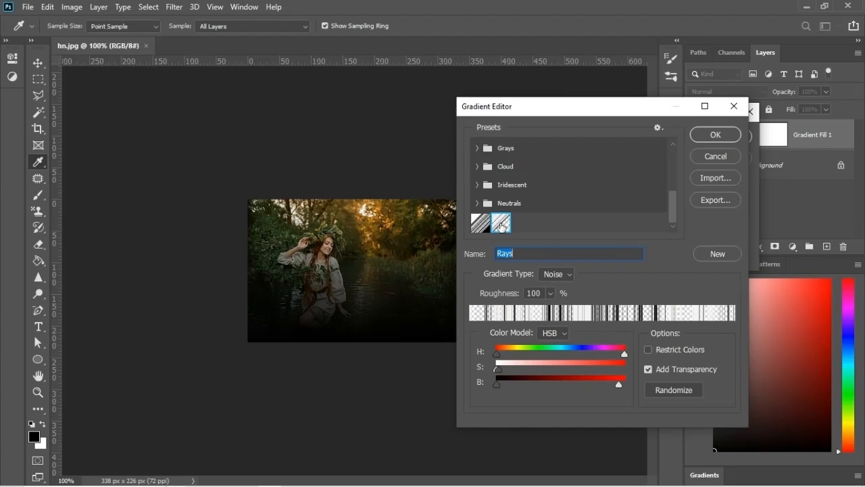
{"action": "left_click", "coordinate": [711, 133]}
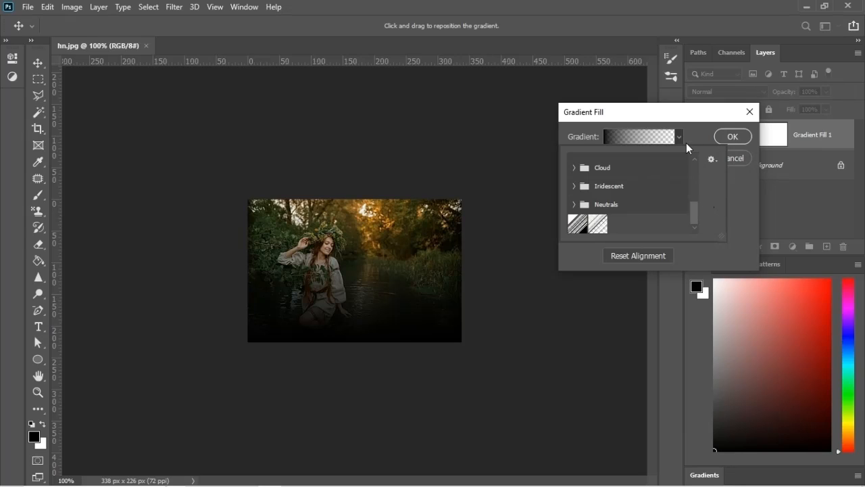
Step: Apply the newly saved Rays gradient preset to the gradient fill
{"action": "left_click", "coordinate": [683, 140]}
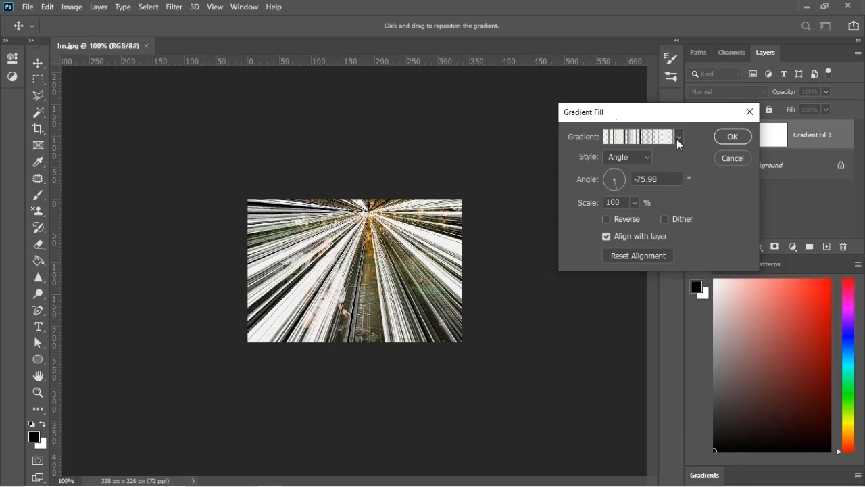
{"action": "left_click", "coordinate": [678, 139]}
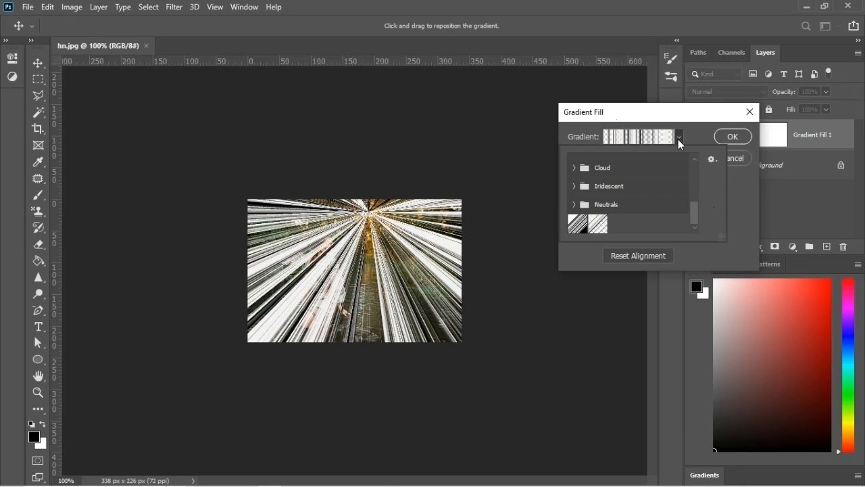
{"action": "left_click", "coordinate": [603, 226]}
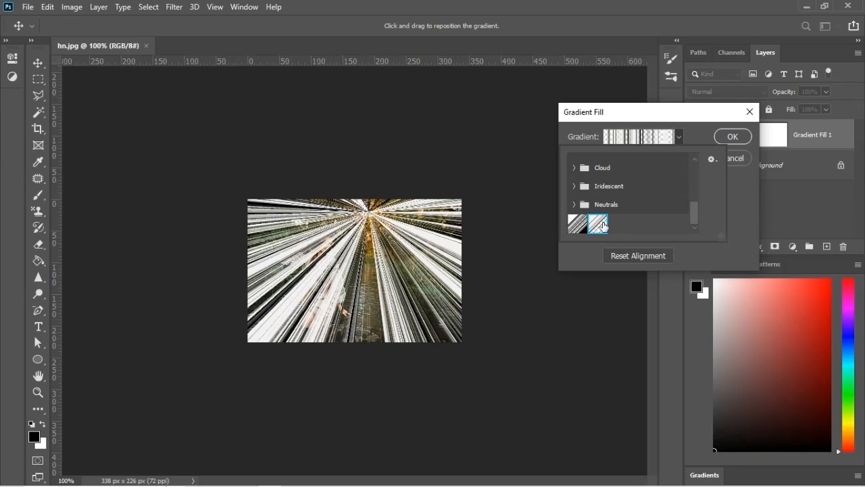
{"action": "left_click", "coordinate": [740, 187]}
Step: Set the gradient fill's style to Angle with an angle of -78.02° and confirm the fill
{"action": "left_click", "coordinate": [648, 158]}
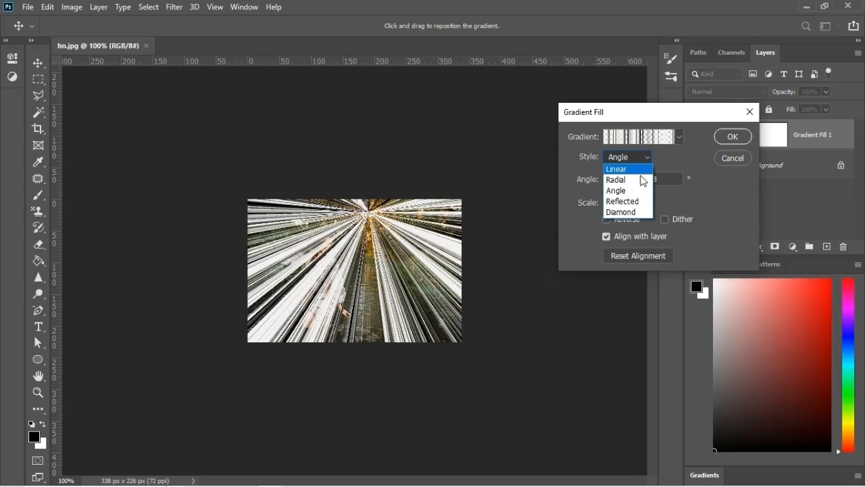
{"action": "left_click", "coordinate": [618, 189]}
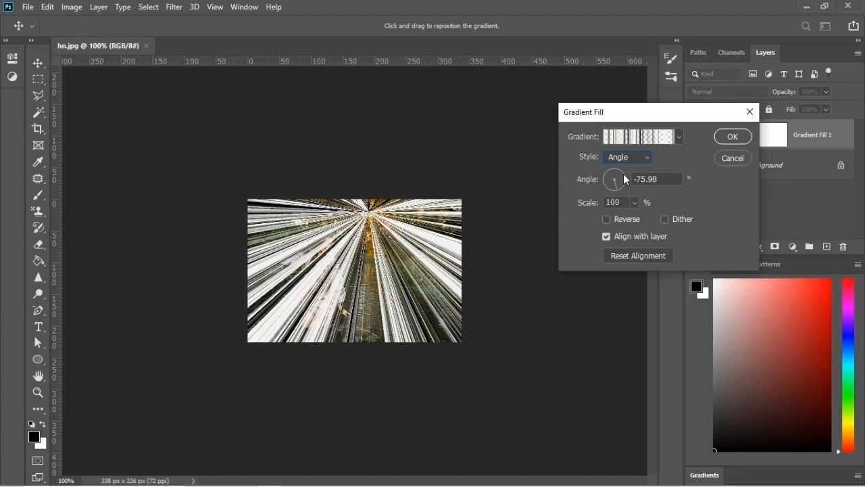
{"action": "mouse_move", "coordinate": [619, 188]}
{"action": "left_mouse_down"}
{"action": "mouse_move", "coordinate": [624, 182]}
{"action": "mouse_move", "coordinate": [617, 192]}
{"action": "left_mouse_up"}
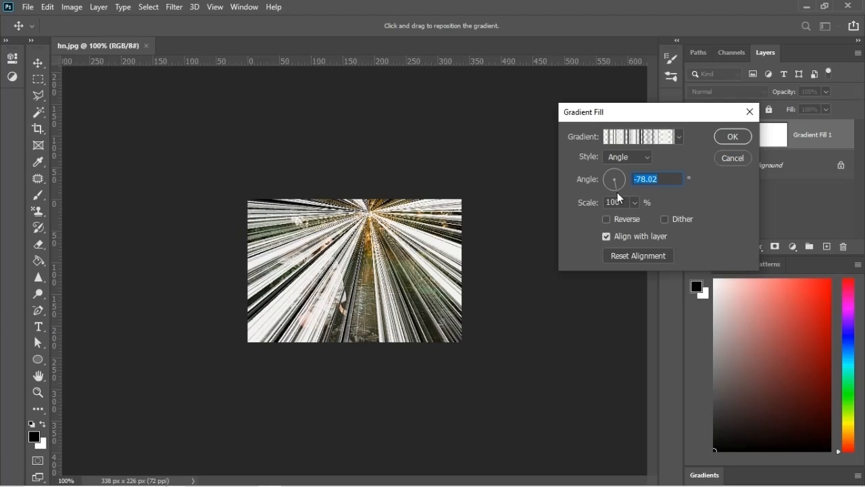
{"action": "left_click", "coordinate": [733, 137]}
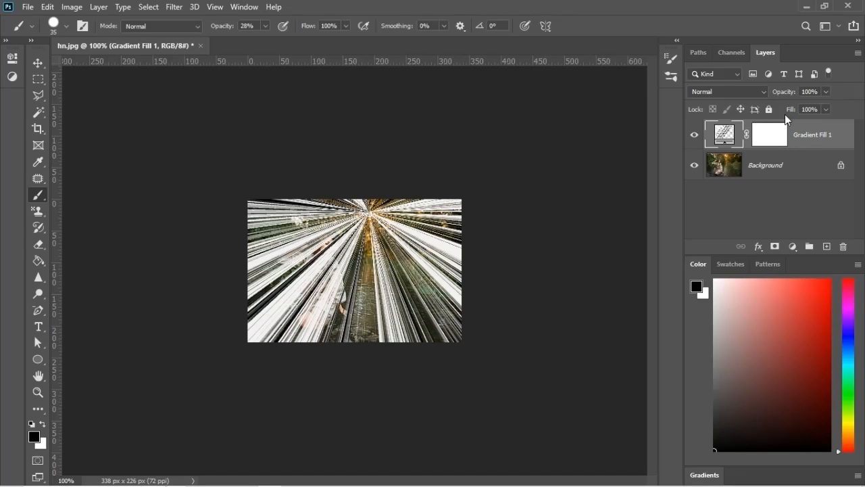
Step: Set the Gradient Fill 1 layer's blend mode to Soft Light and convert the layer to a smart object
{"action": "left_click", "coordinate": [760, 92]}
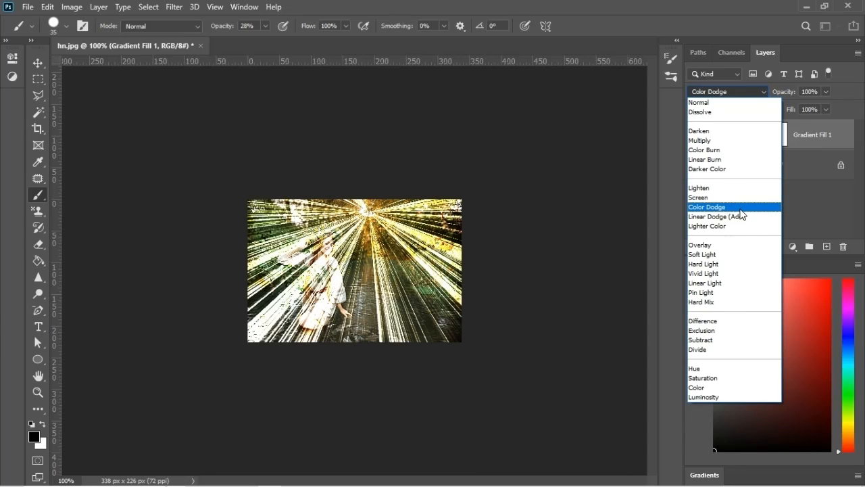
{"action": "left_click", "coordinate": [746, 258]}
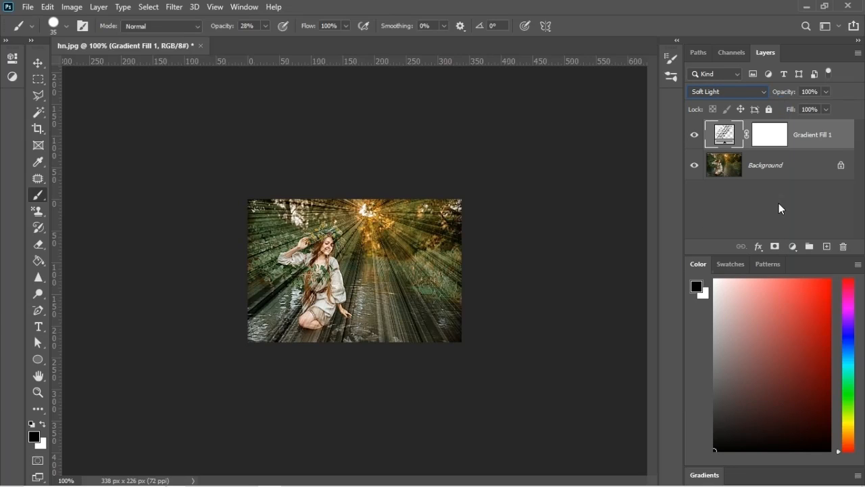
{"action": "right_click", "coordinate": [835, 138]}
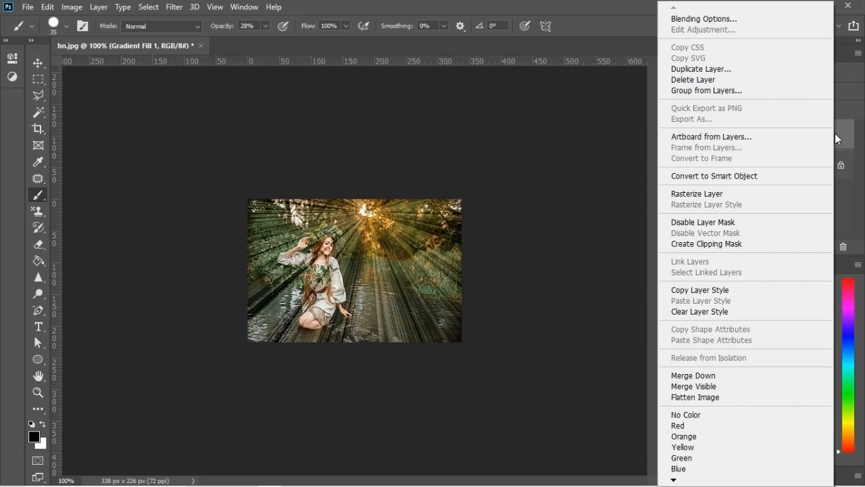
{"action": "left_click", "coordinate": [756, 176]}
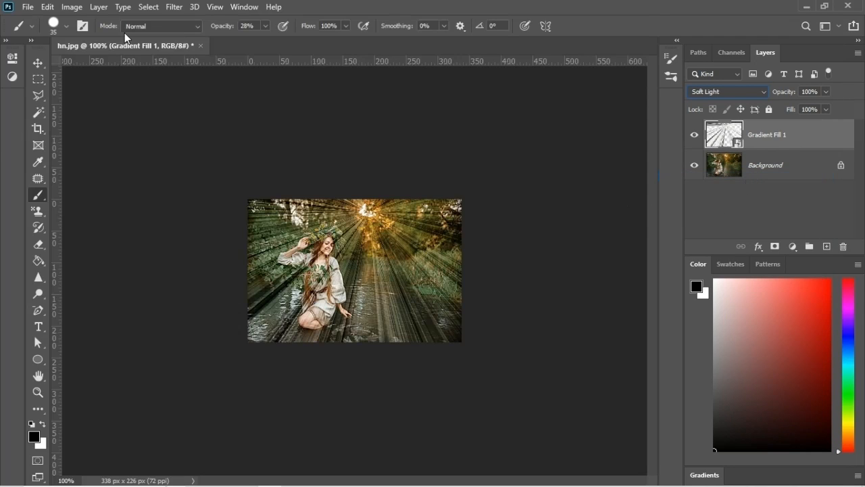
Step: Apply a Gaussian Blur with a 1.7-pixel radius to the Gradient Fill 1 smart object
{"action": "left_click", "coordinate": [174, 7]}
{"action": "mouse_move", "coordinate": [189, 150]}
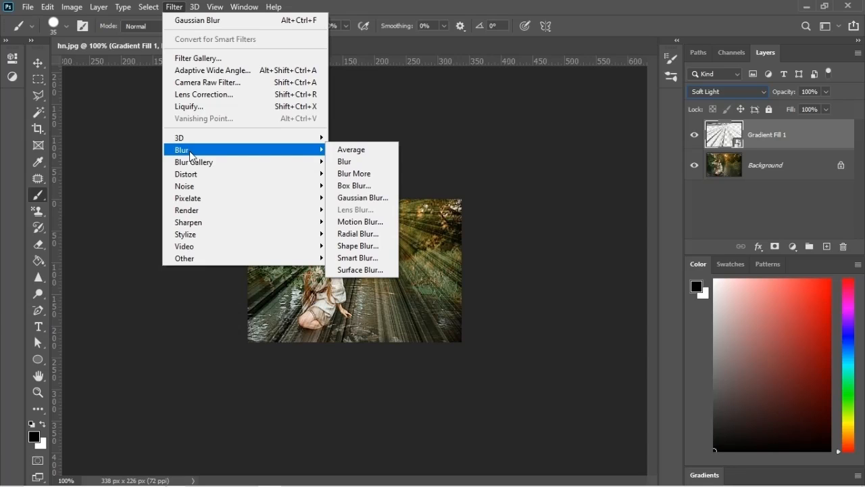
{"action": "left_click", "coordinate": [371, 198]}
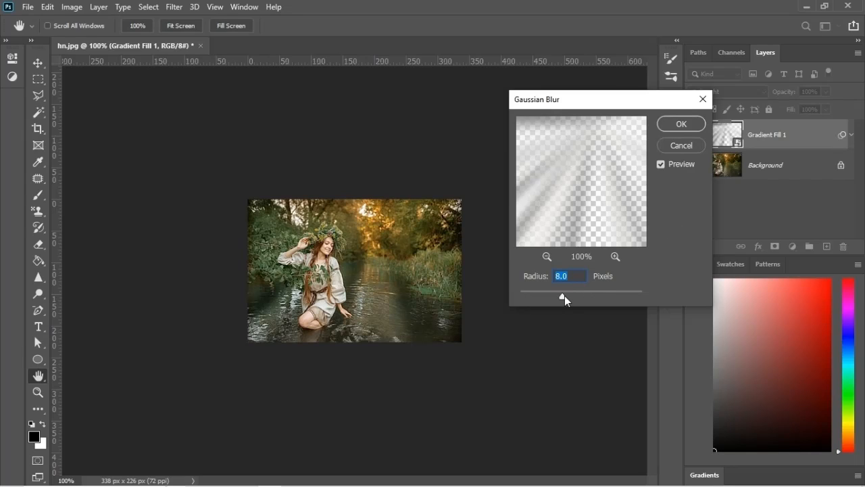
{"action": "left_click_drag", "start_coordinate": [564, 295], "coordinate": [531, 296]}
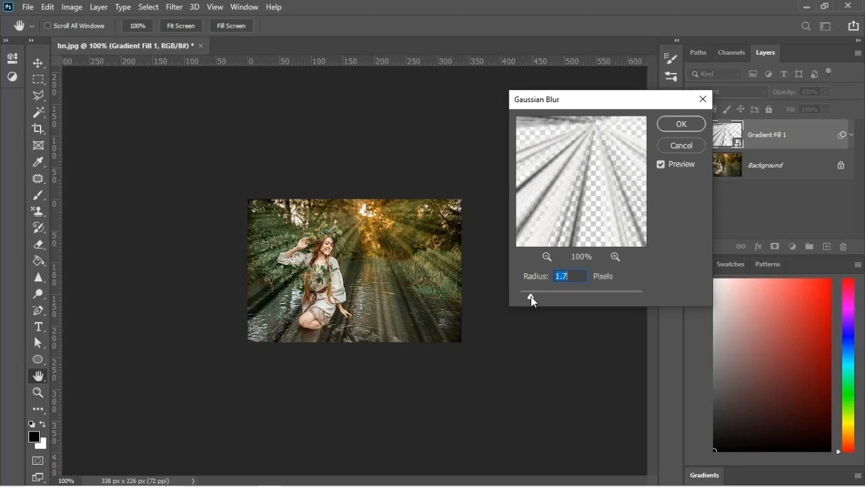
{"action": "left_click", "coordinate": [686, 126]}
Step: Colorize the rays with a Hue/Saturation adjustment, using a hue of about 7 and a lightness of -26
{"action": "key", "text": "ctrl+u"}
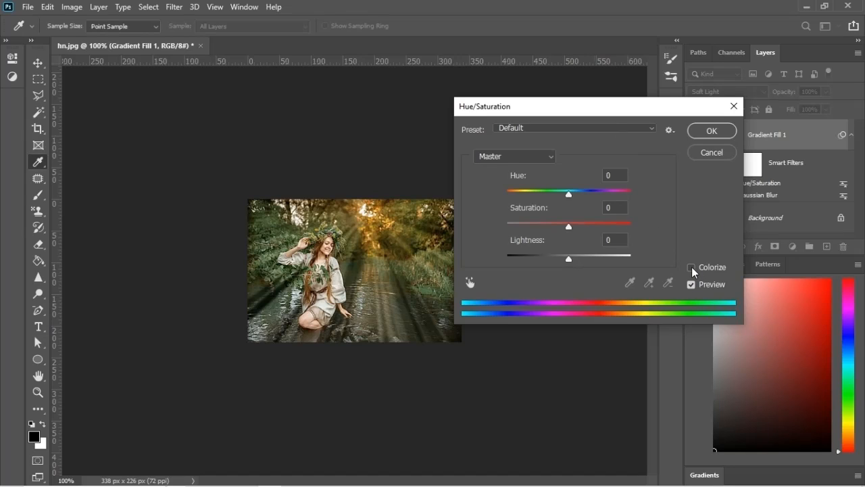
{"action": "left_click", "coordinate": [692, 267]}
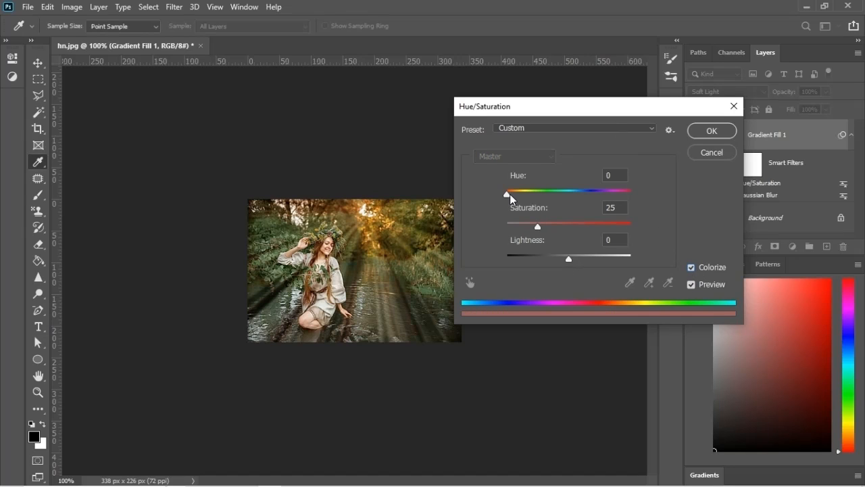
{"action": "left_click_drag", "start_coordinate": [508, 194], "coordinate": [510, 196]}
{"action": "left_click_drag", "start_coordinate": [569, 259], "coordinate": [553, 259]}
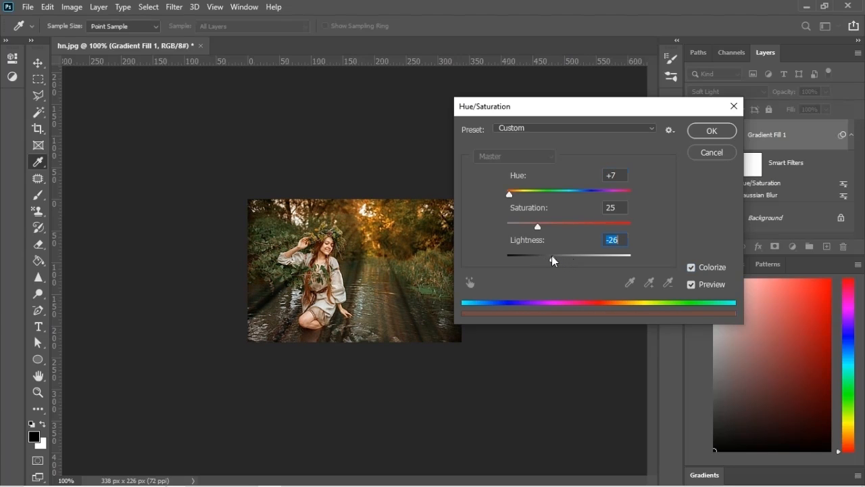
{"action": "left_click_drag", "start_coordinate": [510, 195], "coordinate": [508, 195]}
{"action": "left_click", "coordinate": [710, 131]}
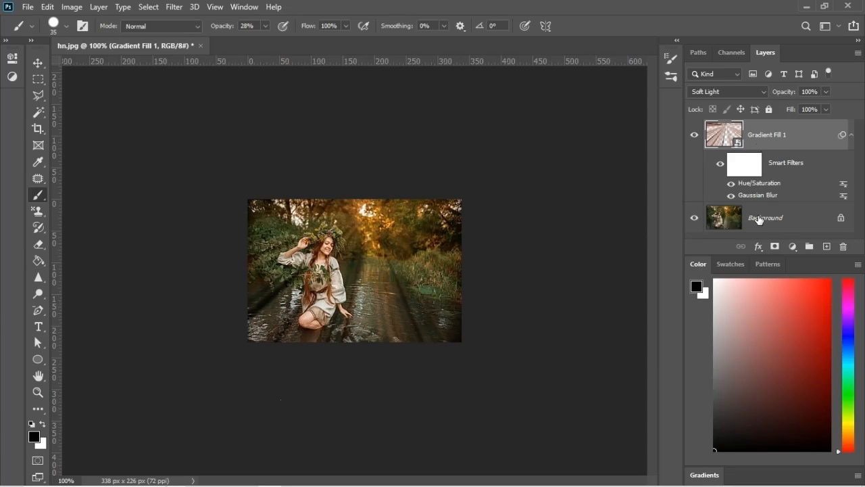
Step: Add a layer mask to Gradient Fill 1 and prepare the Brush tool with 100% opacity and black as the foreground color
{"action": "left_click", "coordinate": [775, 248]}
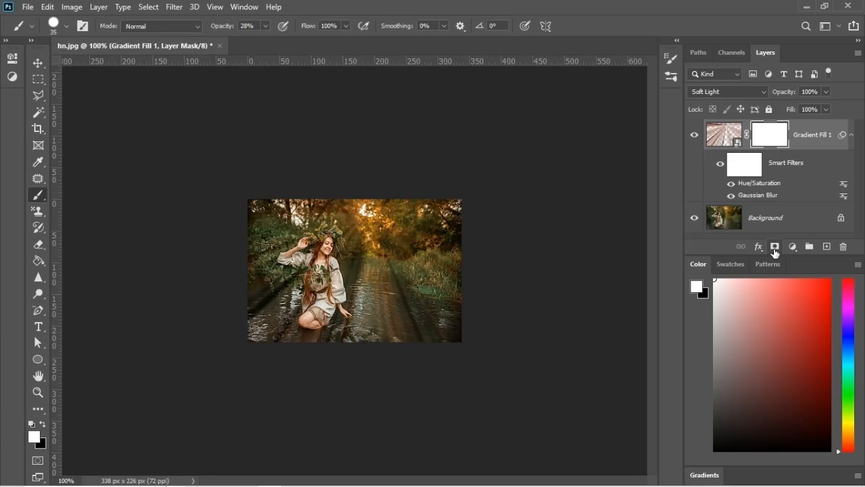
{"action": "right_click", "coordinate": [38, 191]}
{"action": "left_click", "coordinate": [75, 194]}
{"action": "left_click", "coordinate": [265, 26]}
{"action": "left_click_drag", "start_coordinate": [267, 39], "coordinate": [344, 60]}
{"action": "left_click", "coordinate": [43, 424]}
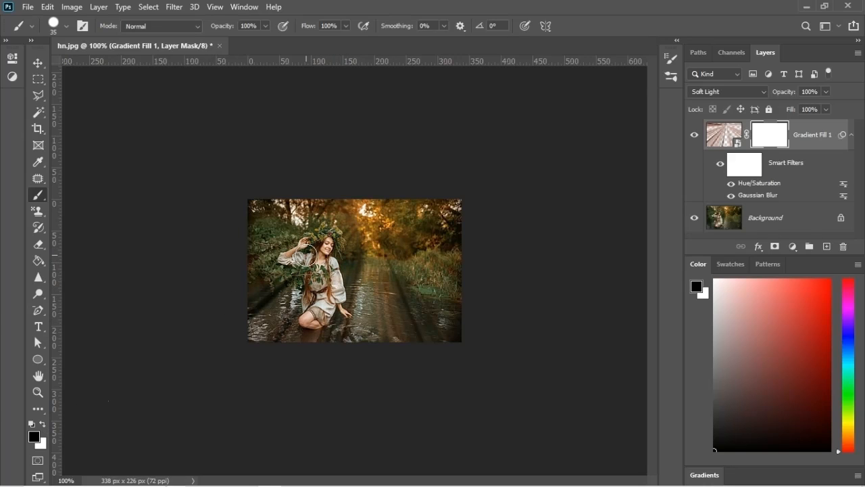
Step: Paint black over the woman on the layer mask to hide the rays there, reducing the brush size to 20
{"action": "mouse_move", "coordinate": [306, 255]}
{"action": "left_mouse_down"}
{"action": "mouse_move", "coordinate": [291, 289]}
{"action": "mouse_move", "coordinate": [302, 335]}
{"action": "mouse_move", "coordinate": [328, 335]}
{"action": "mouse_move", "coordinate": [342, 314]}
{"action": "mouse_move", "coordinate": [343, 330]}
{"action": "mouse_move", "coordinate": [350, 303]}
{"action": "mouse_move", "coordinate": [329, 256]}
{"action": "mouse_move", "coordinate": [334, 232]}
{"action": "mouse_move", "coordinate": [317, 232]}
{"action": "mouse_move", "coordinate": [279, 256]}
{"action": "mouse_move", "coordinate": [296, 275]}
{"action": "mouse_move", "coordinate": [302, 321]}
{"action": "left_mouse_up"}
{"action": "key", "text": "bracketleft"}
{"action": "key", "text": "bracketleft"}
{"action": "key", "text": "bracketleft"}
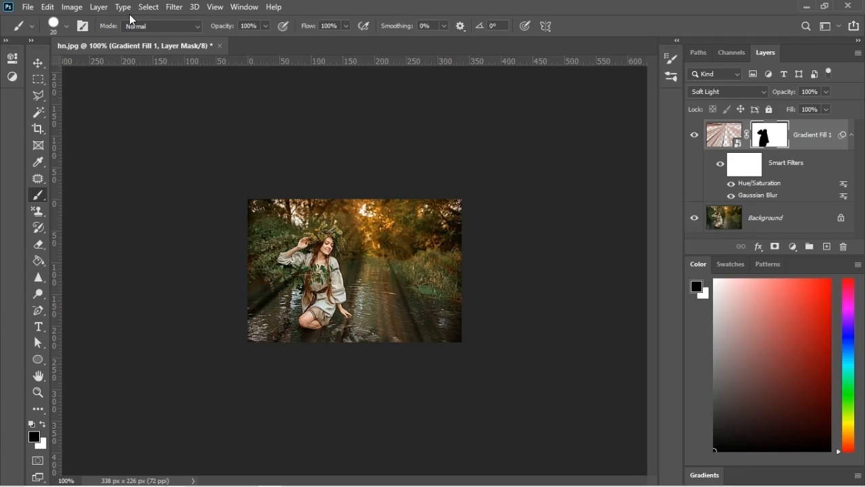
Step: Flatten the image into a single background and add a new empty layer above it
{"action": "left_click", "coordinate": [99, 8]}
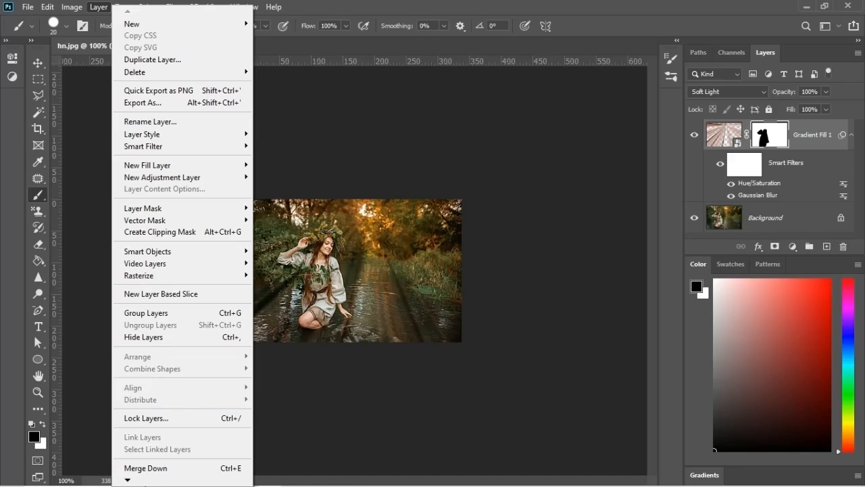
{"action": "mouse_move", "coordinate": [128, 481]}
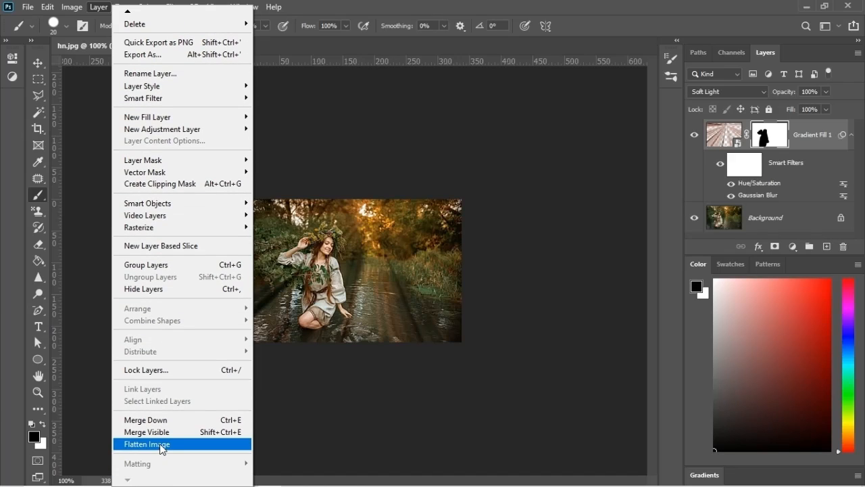
{"action": "left_click", "coordinate": [162, 446]}
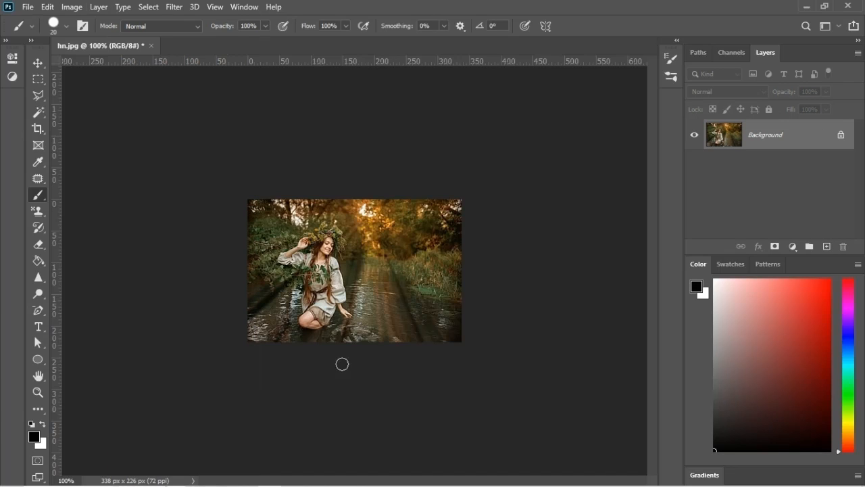
{"action": "left_click", "coordinate": [827, 247]}
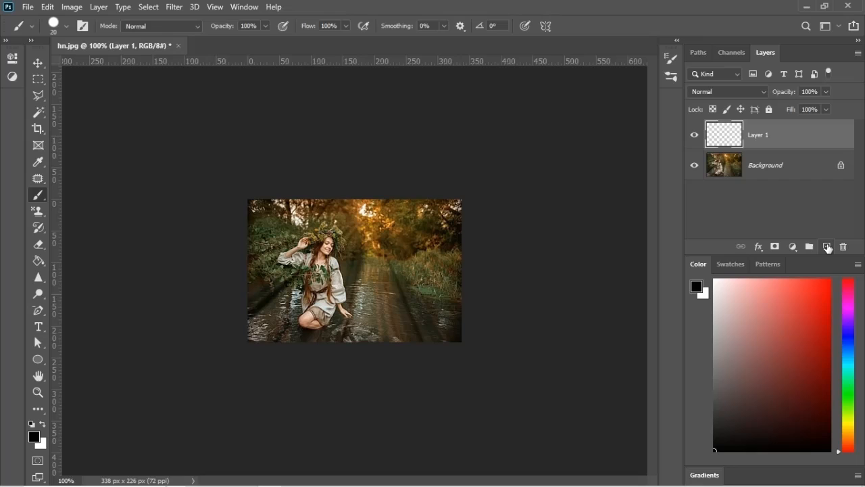
Step: Set the foreground color to golden orange cc9933, sampled from the sunlit trees, for use with the Brush tool
{"action": "left_click", "coordinate": [34, 437]}
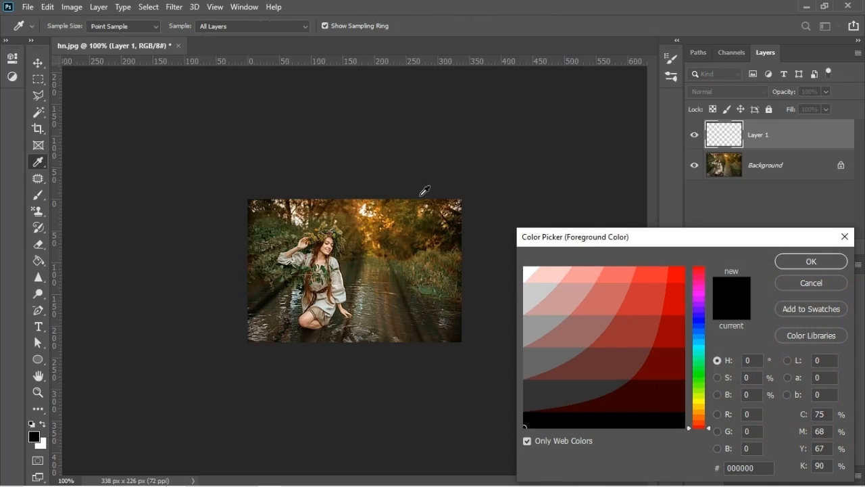
{"action": "left_click", "coordinate": [363, 208]}
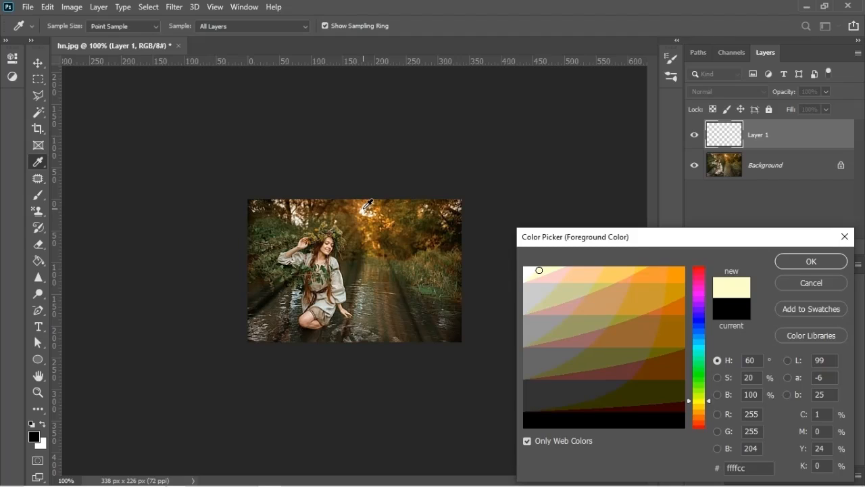
{"action": "left_click", "coordinate": [362, 207]}
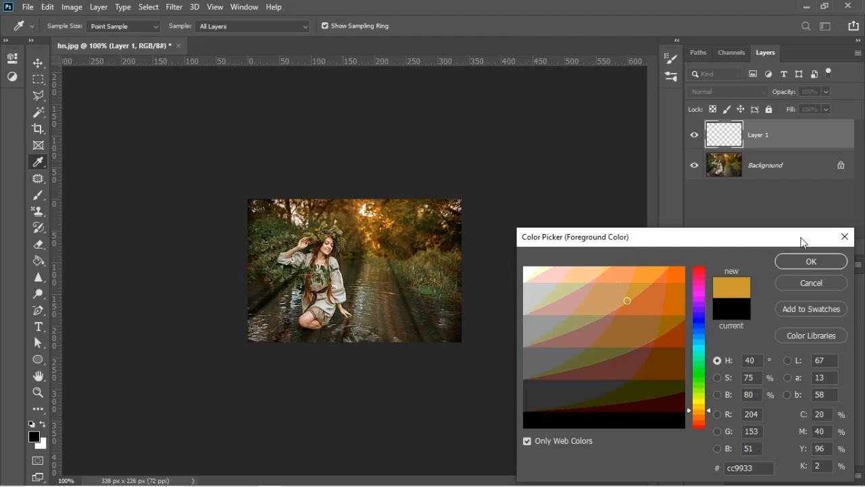
{"action": "left_click", "coordinate": [810, 261]}
{"action": "key", "text": "b"}
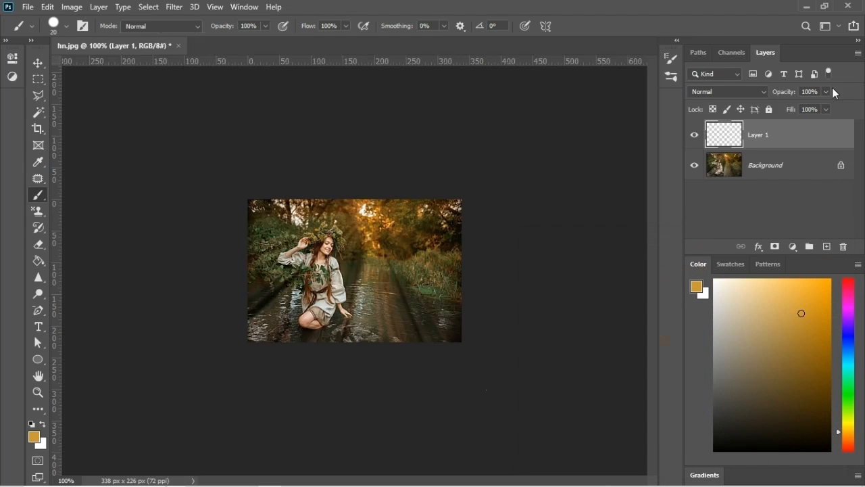
Step: Set up a Soft Round brush with a 30 px size, 0% hardness and 21% opacity
{"action": "left_click", "coordinate": [265, 26]}
{"action": "left_click_drag", "start_coordinate": [232, 40], "coordinate": [230, 40]}
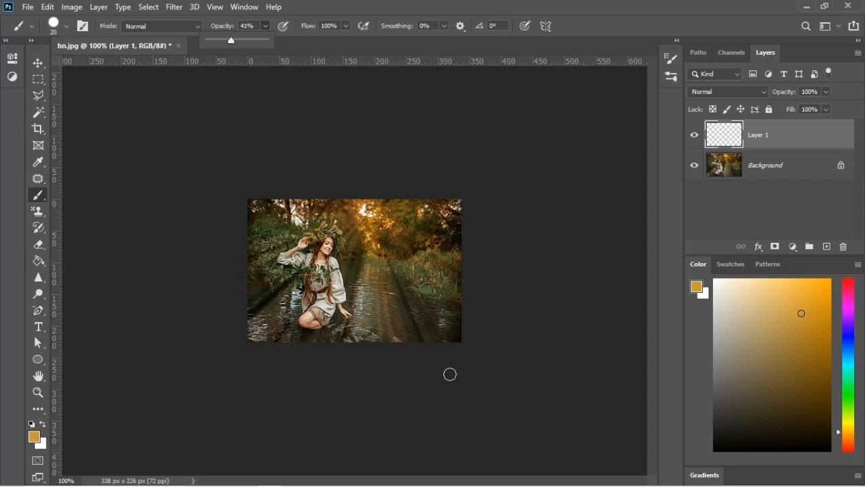
{"action": "left_click", "coordinate": [346, 337]}
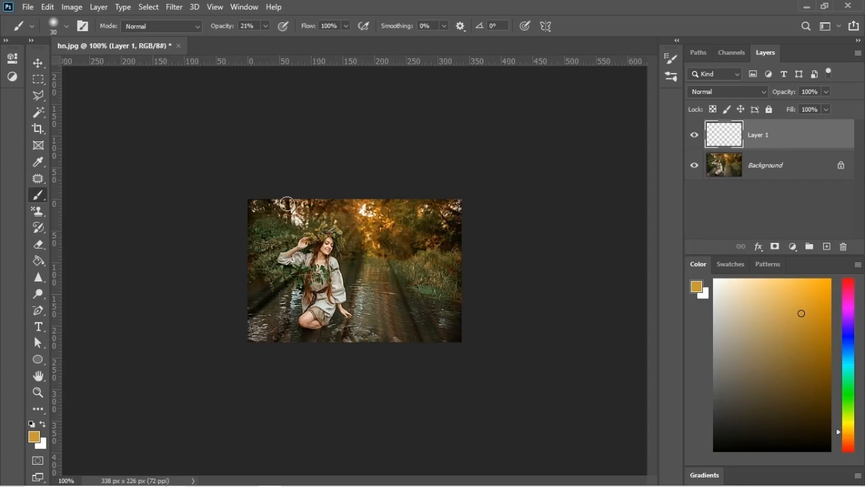
{"action": "left_click", "coordinate": [67, 26]}
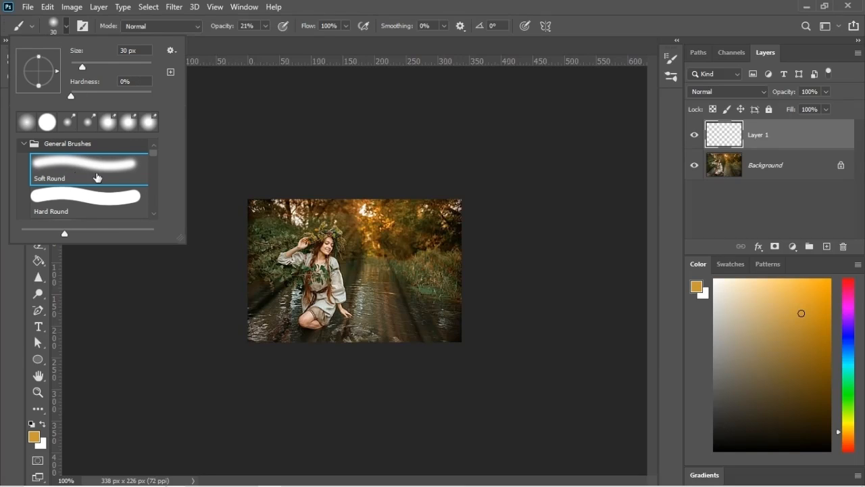
{"action": "left_click", "coordinate": [268, 129]}
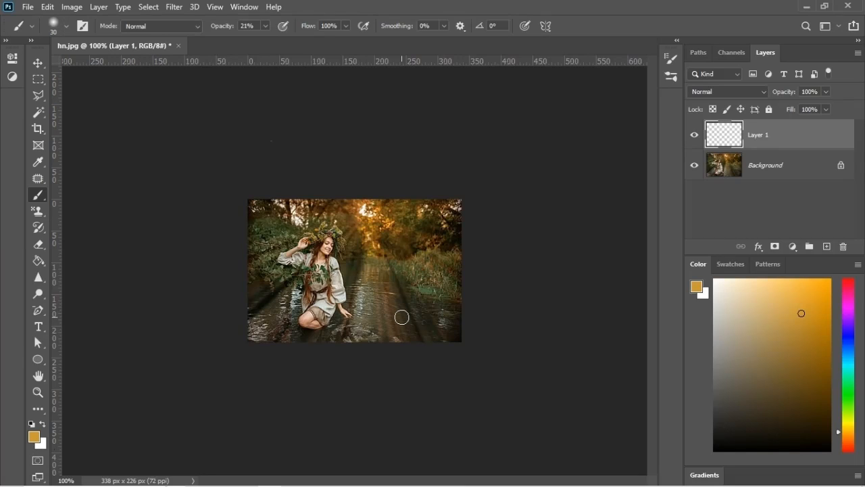
Step: Try a brush size of 45 pixels over the water and reduce it back to 30
{"action": "key", "text": "bracketright"}
{"action": "key", "text": "bracketright"}
{"action": "key", "text": "bracketright"}
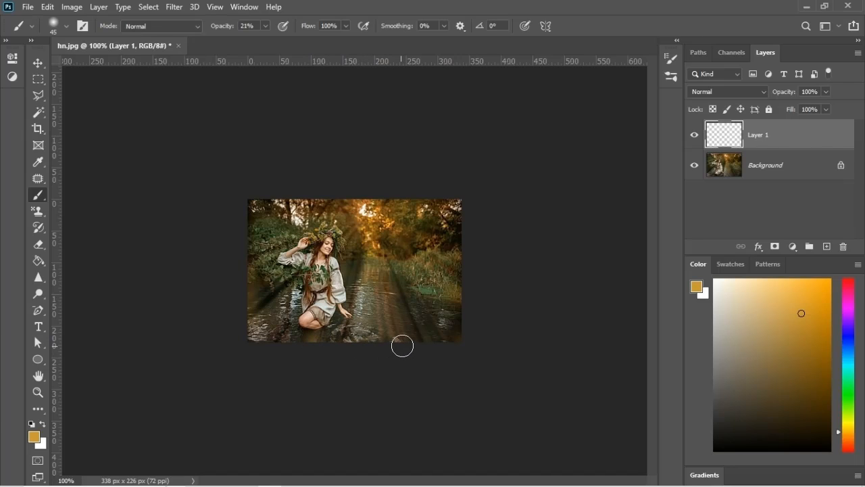
{"action": "key", "text": "bracketleft"}
Step: Change the foreground color to a bright light green and return to the Brush tool
{"action": "left_click", "coordinate": [33, 440]}
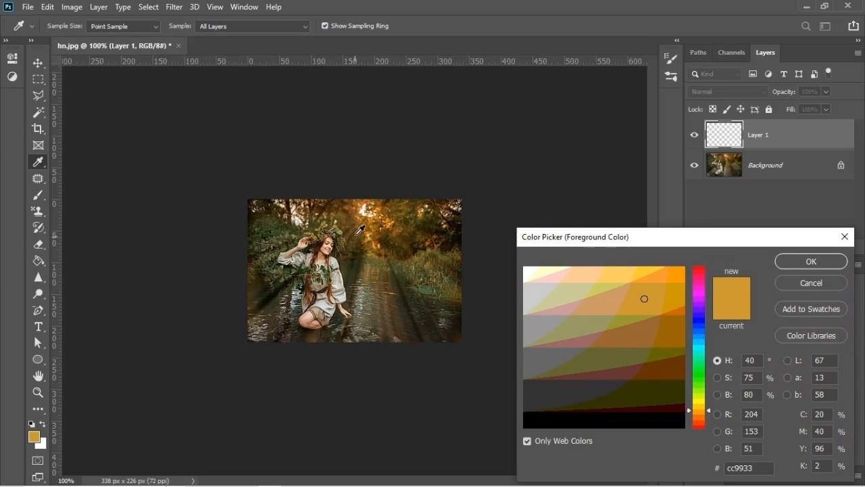
{"action": "left_click", "coordinate": [362, 214]}
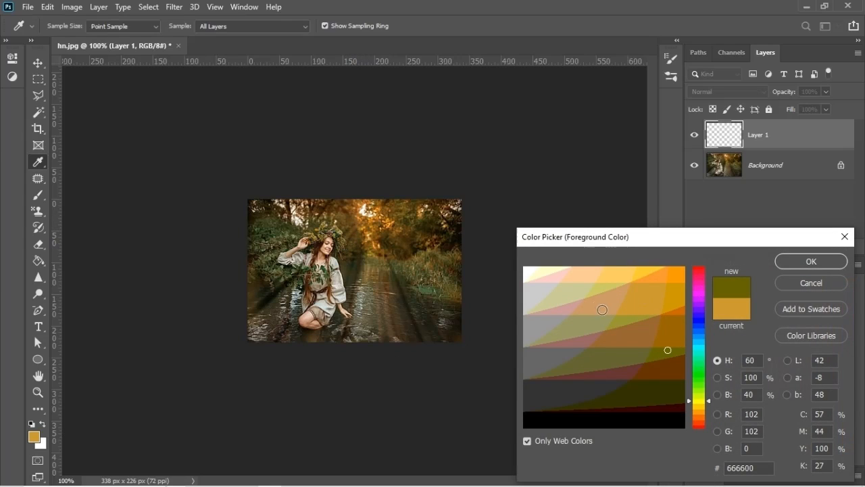
{"action": "left_click", "coordinate": [700, 384]}
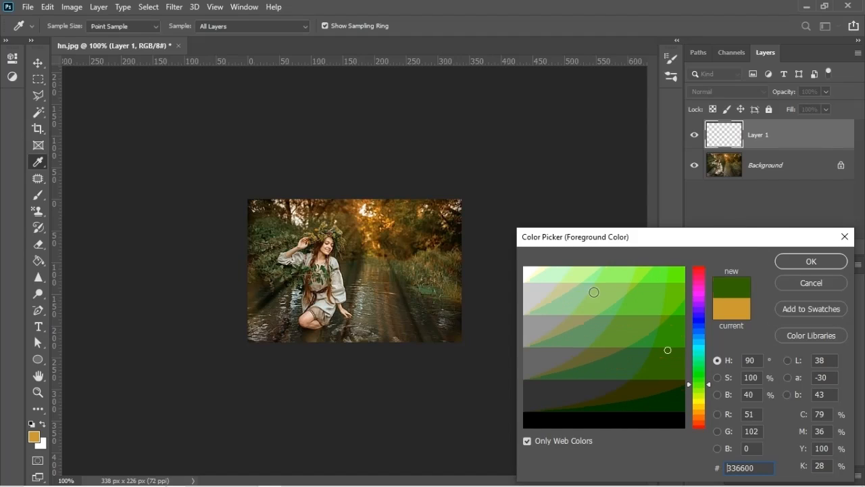
{"action": "left_click", "coordinate": [577, 277]}
{"action": "left_click", "coordinate": [584, 284]}
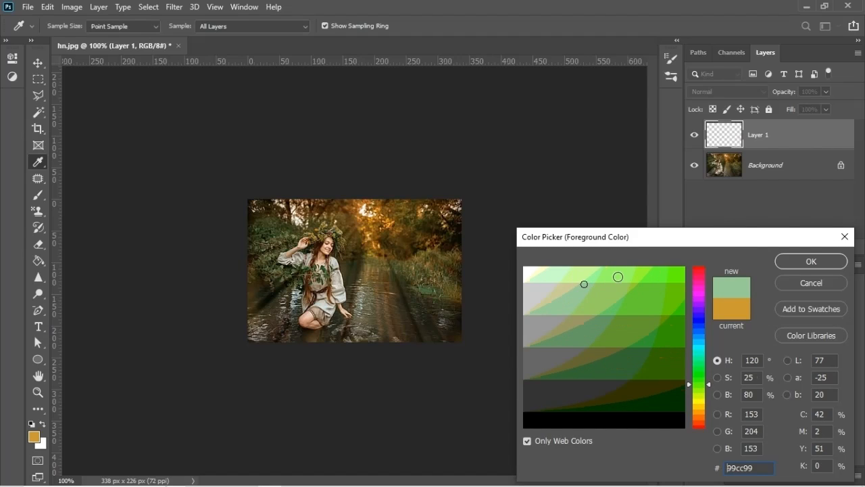
{"action": "left_click", "coordinate": [616, 275]}
{"action": "left_click", "coordinate": [811, 260]}
{"action": "key", "text": "b"}
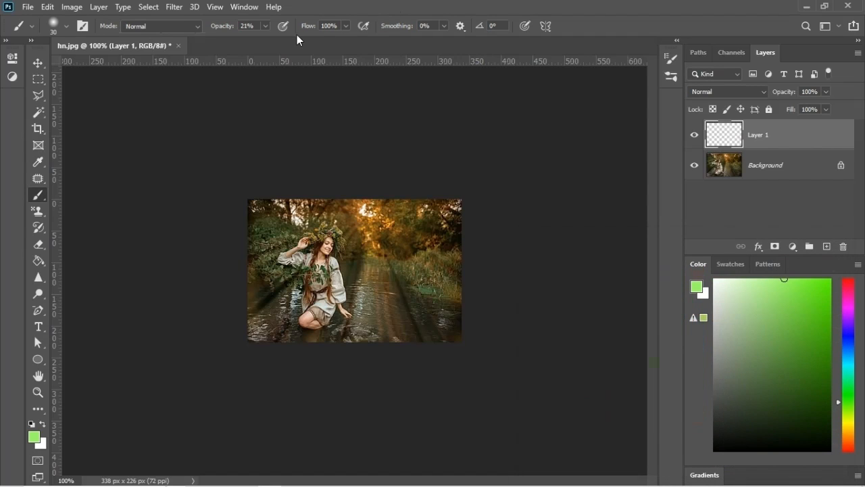